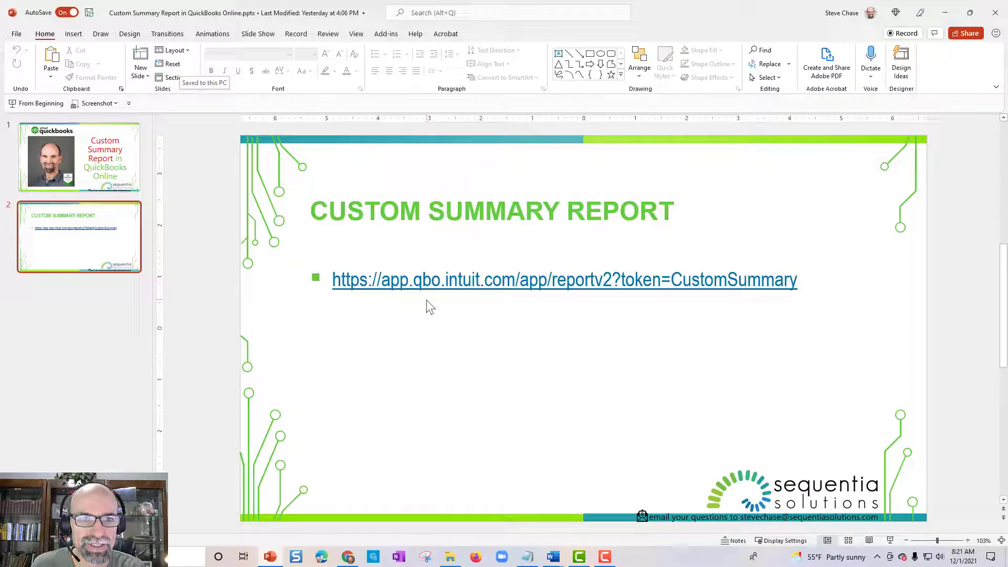
Copy the Custom Summary report URL from slide 2 of the presentation.
{"action": "left_click_drag", "start_coordinate": [797, 275], "coordinate": [334, 280]}
{"action": "right_click", "coordinate": [341, 281]}
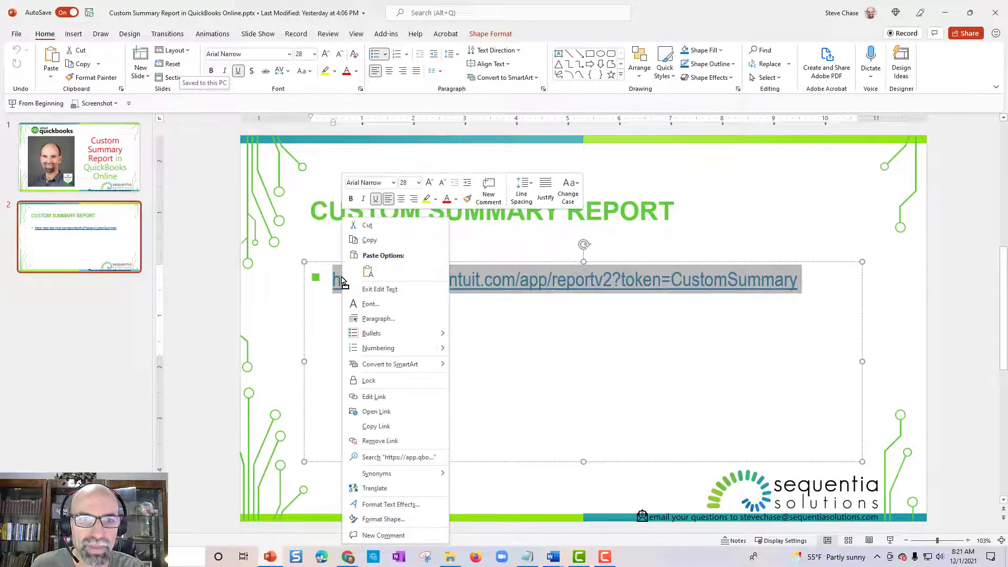
{"action": "left_click", "coordinate": [370, 241]}
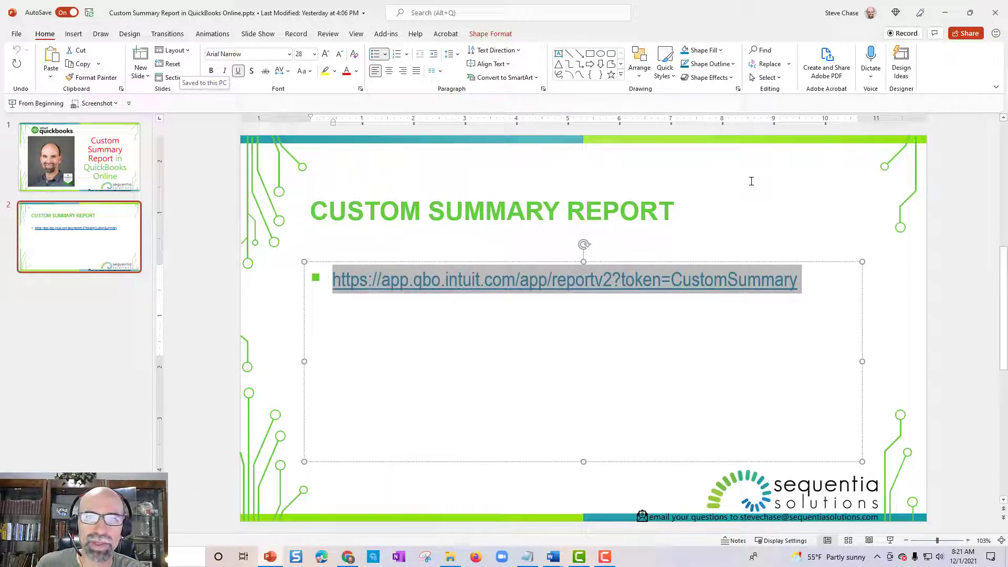
Load the copied Custom Summary report URL in Chrome's address bar.
{"action": "left_click", "coordinate": [945, 12]}
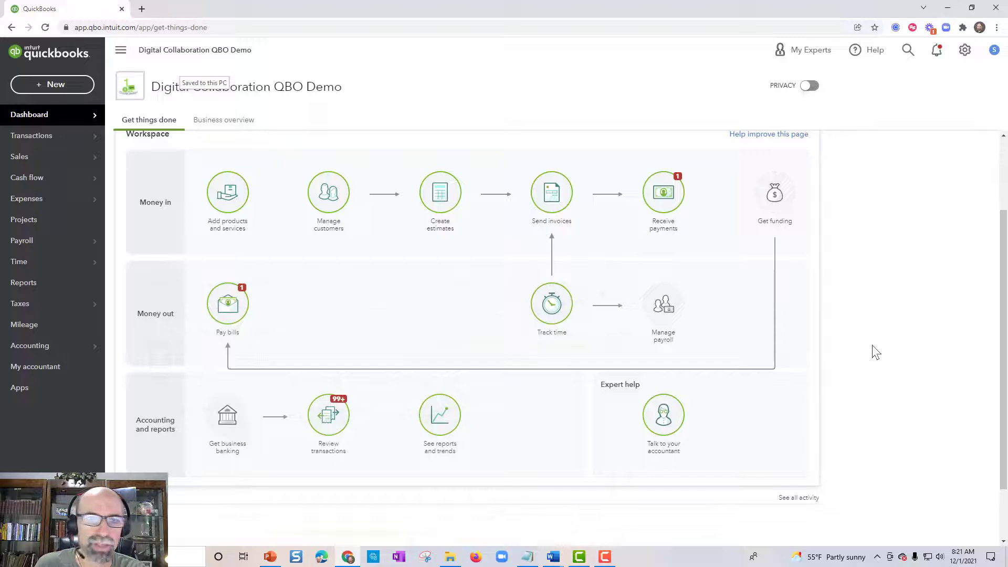
{"action": "left_click", "coordinate": [199, 29]}
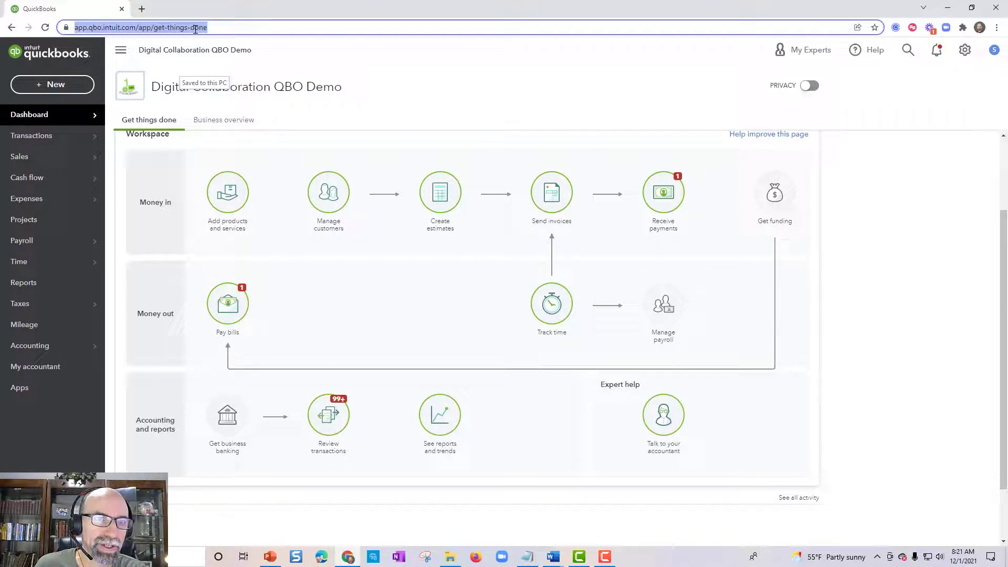
{"action": "right_click", "coordinate": [219, 30]}
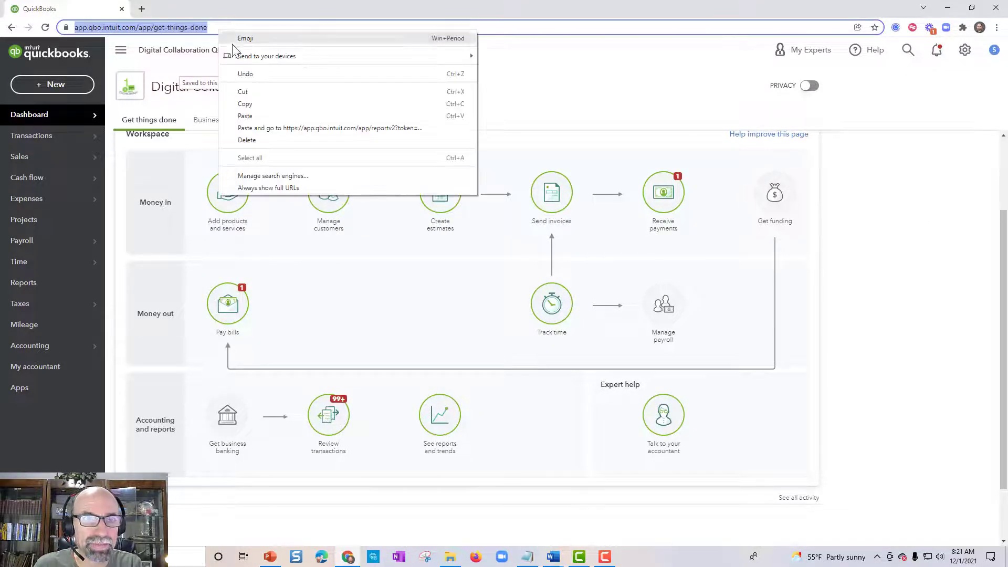
{"action": "left_click", "coordinate": [264, 116]}
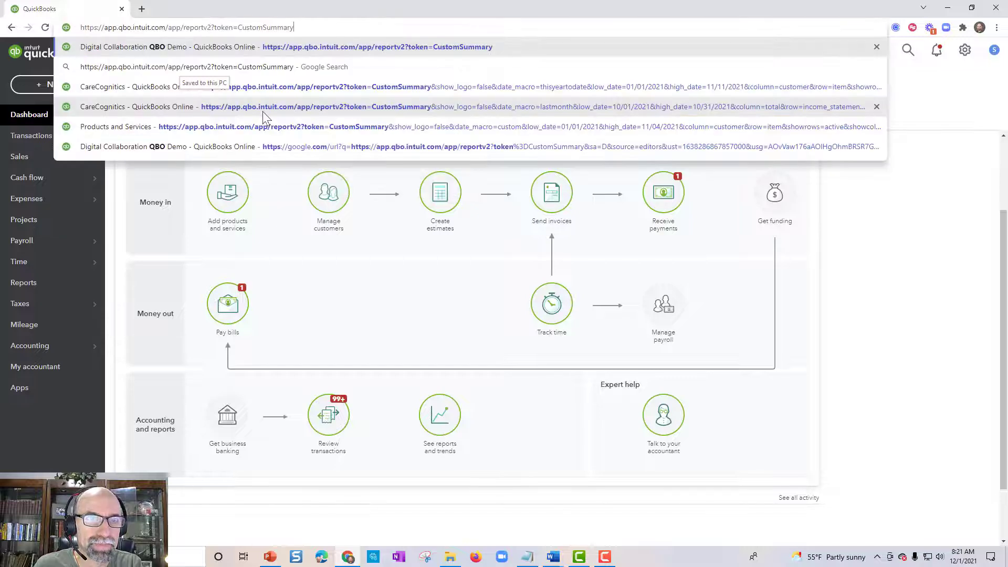
{"action": "left_click", "coordinate": [300, 47]}
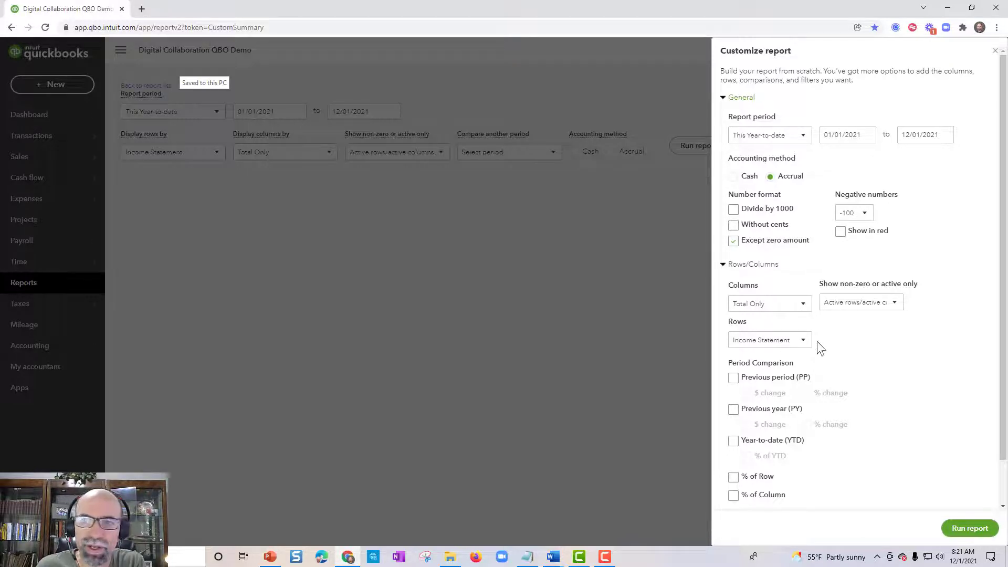
Group the report rows by Vendors and run the report.
{"action": "left_click", "coordinate": [796, 344]}
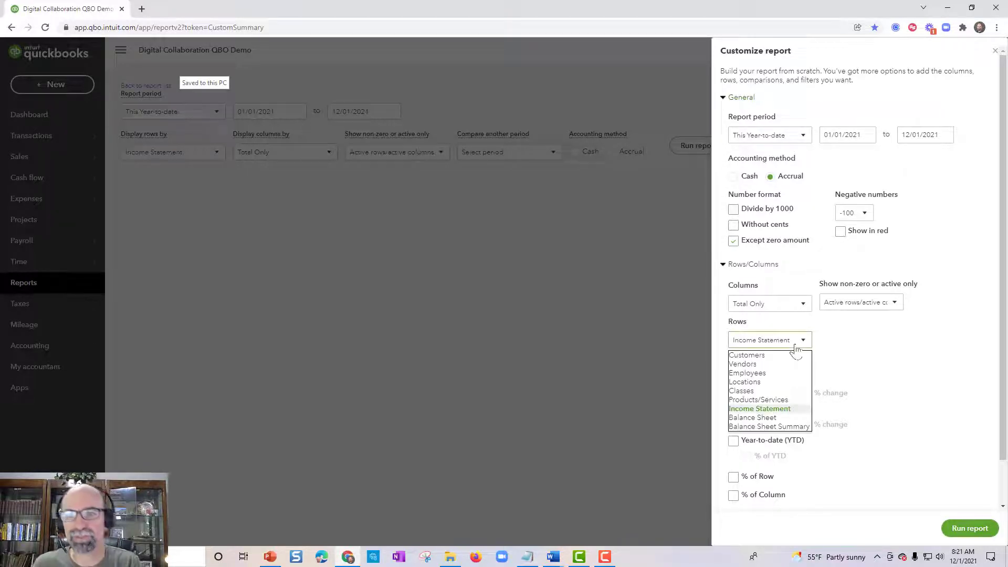
{"action": "left_click", "coordinate": [764, 366]}
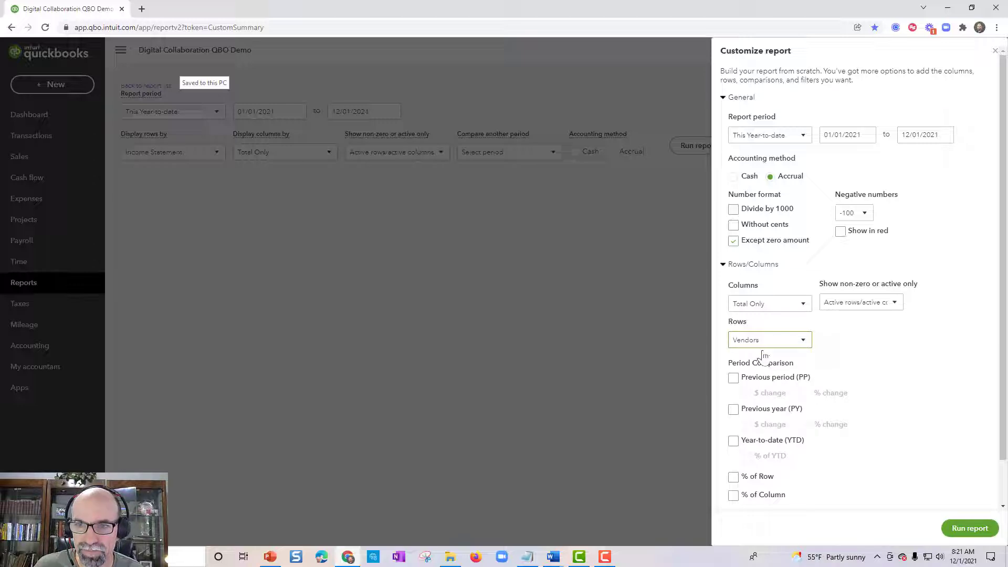
{"action": "left_click", "coordinate": [963, 531]}
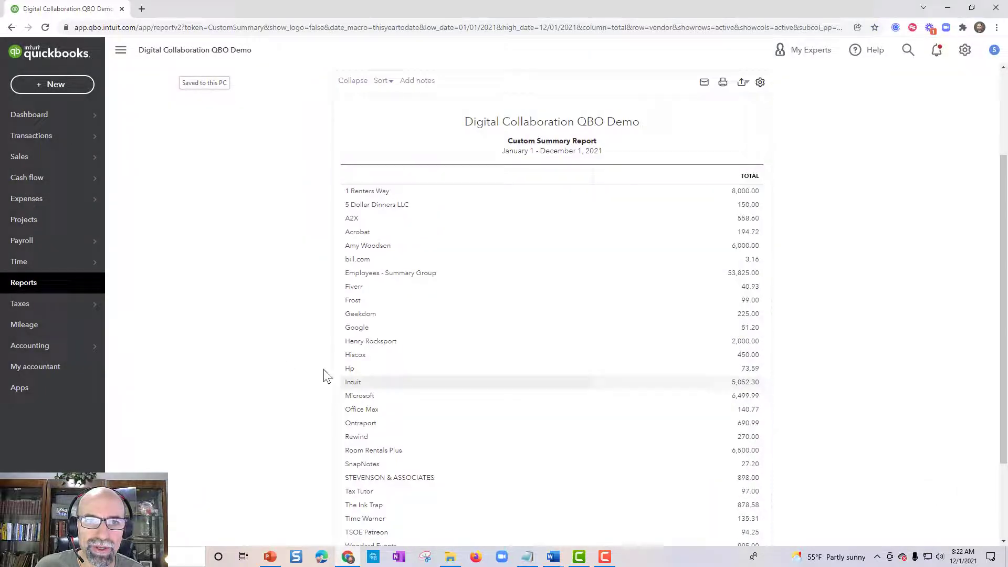
Change Display rows by to Customers and rerun the report.
{"action": "scroll", "coordinate": [282, 372], "scroll_direction": "up", "scroll_amount": 3}
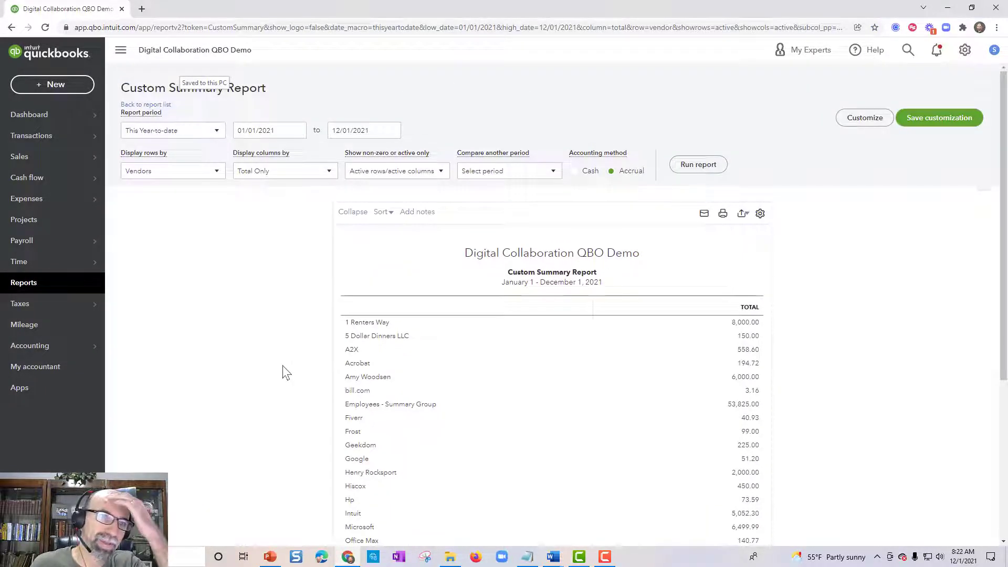
{"action": "left_click", "coordinate": [196, 172]}
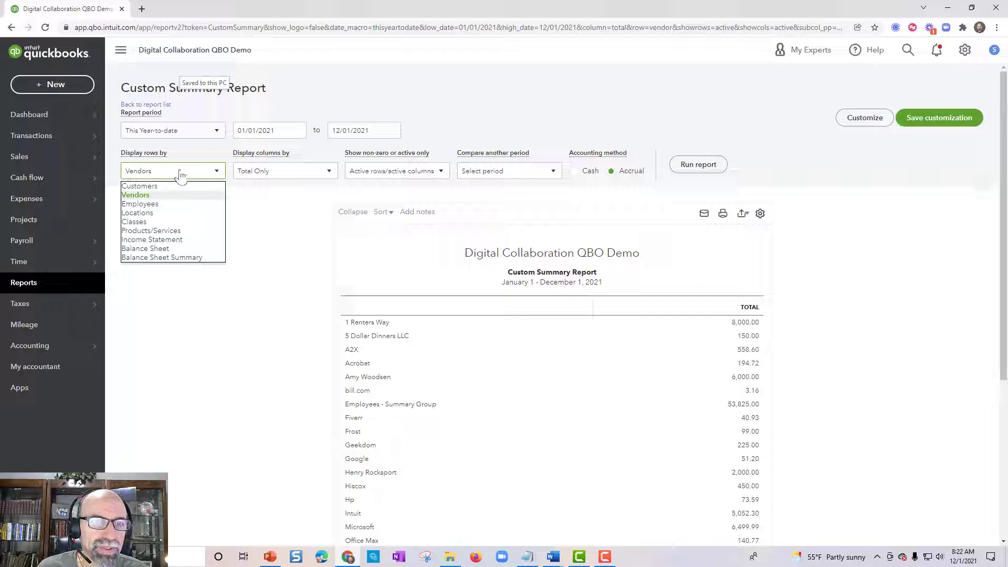
{"action": "left_click", "coordinate": [169, 185]}
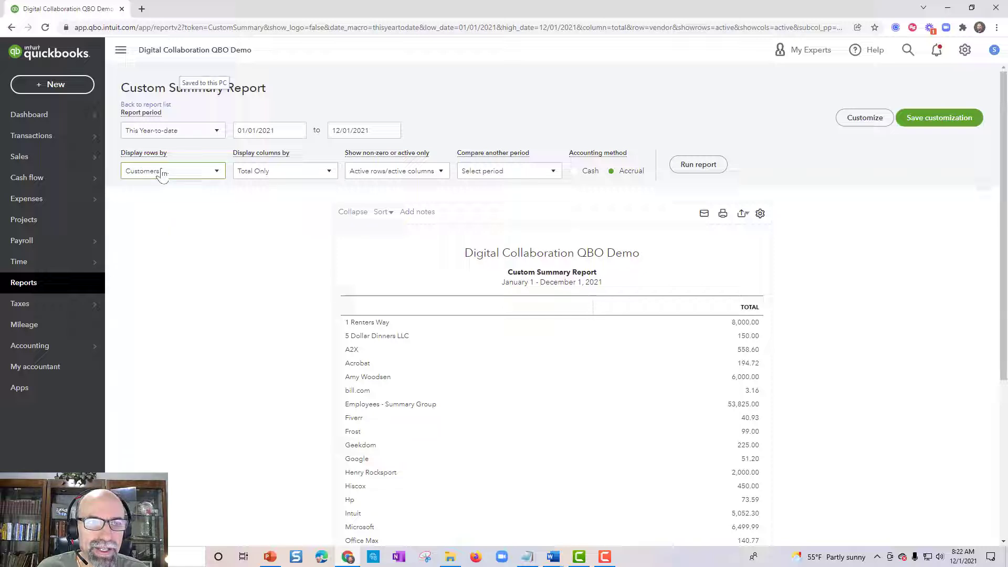
{"action": "left_click", "coordinate": [693, 172]}
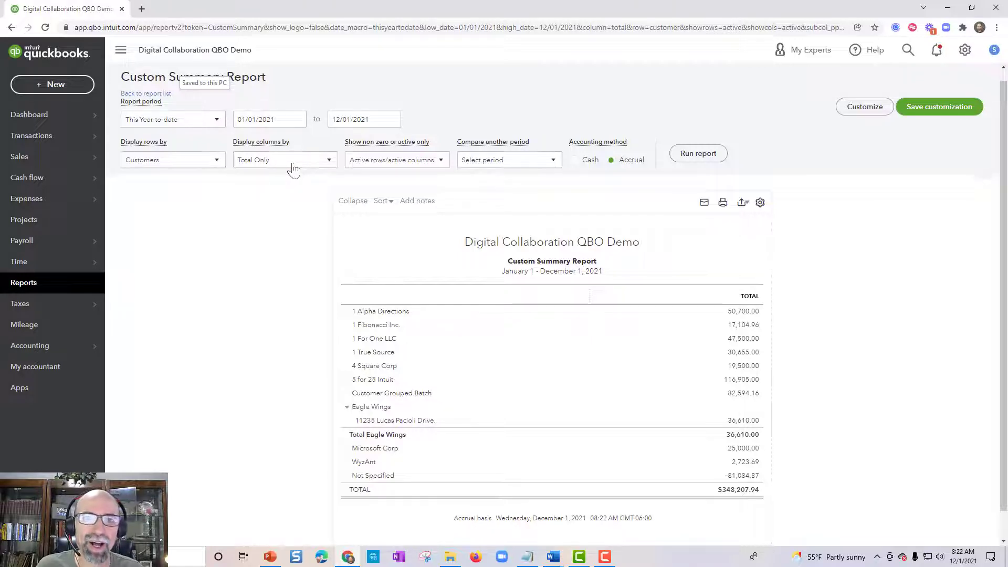
Set Display columns by to Months and rerun the customer report.
{"action": "left_click", "coordinate": [293, 167]}
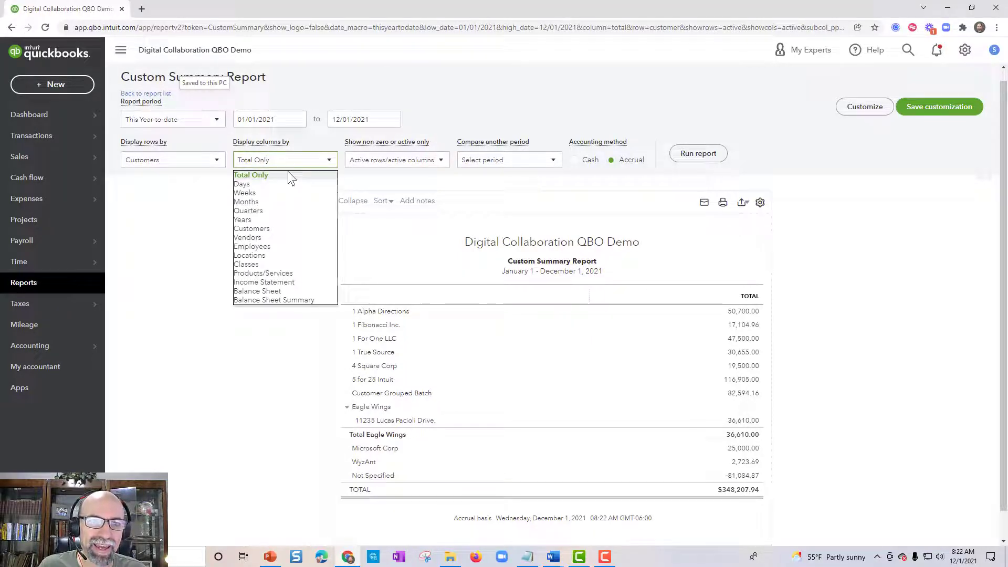
{"action": "left_click", "coordinate": [282, 205]}
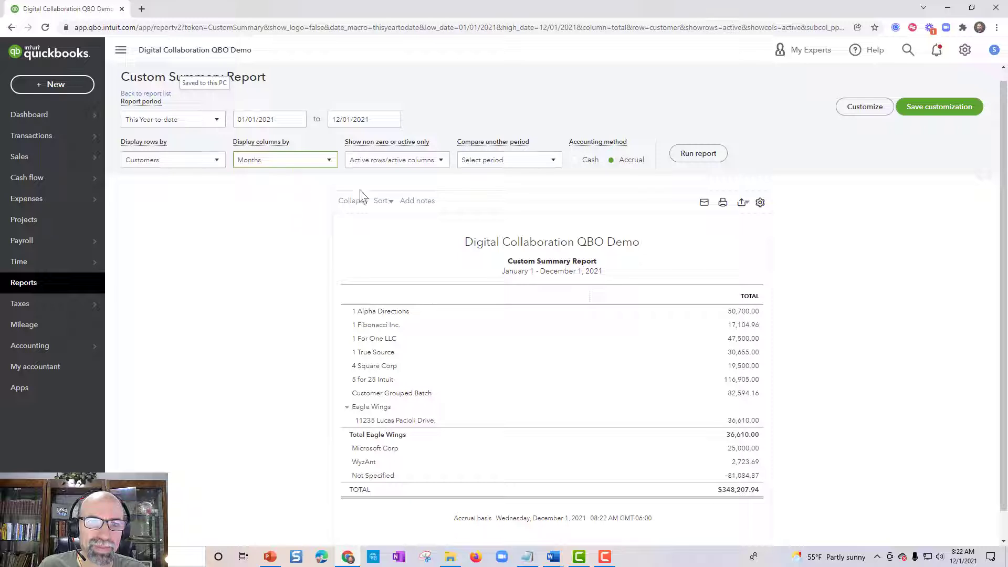
{"action": "left_click", "coordinate": [690, 159]}
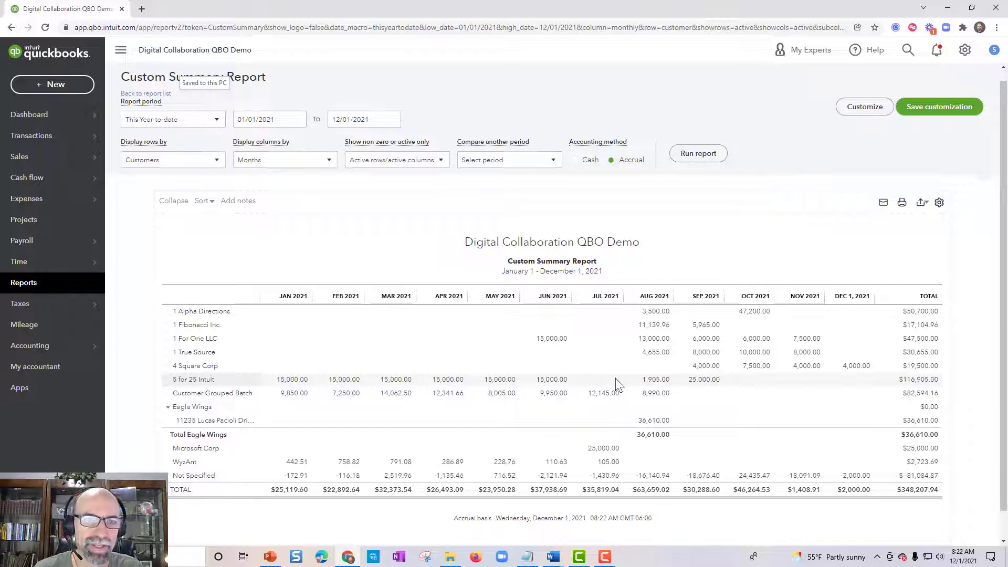
{"action": "left_click", "coordinate": [165, 167]}
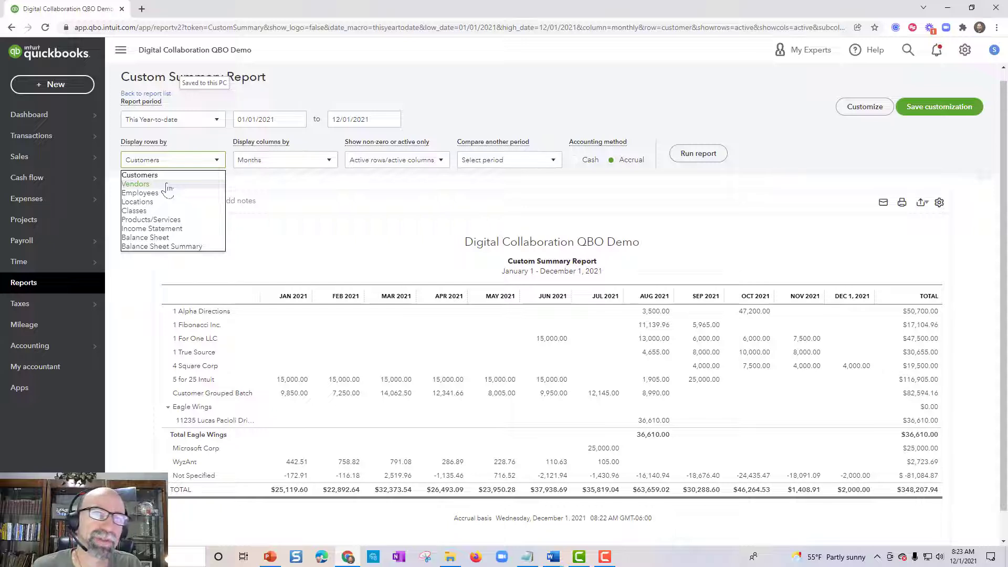
Show Vendors as rows with Quarters columns over All Dates, then rerun the report.
{"action": "left_click", "coordinate": [167, 188]}
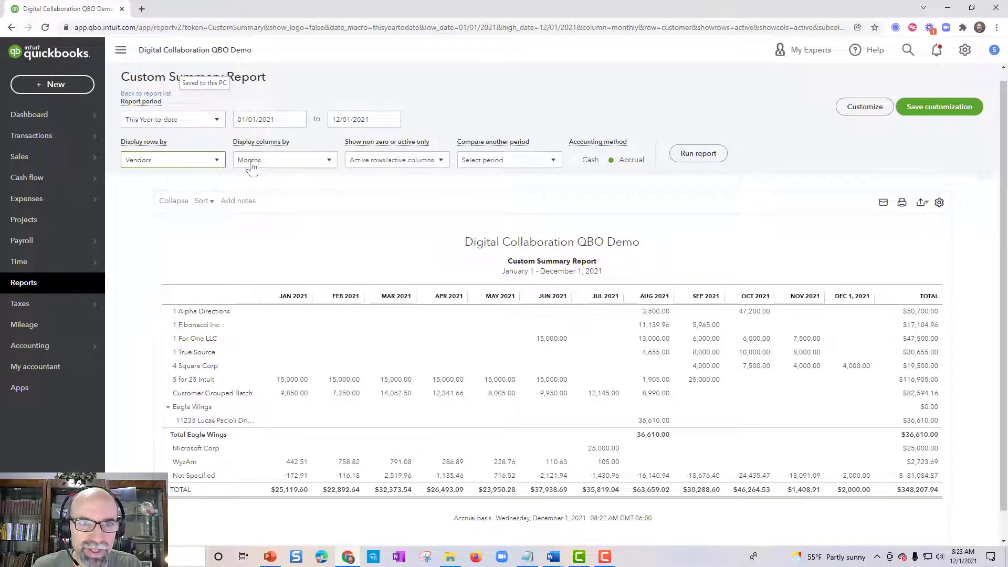
{"action": "left_click", "coordinate": [268, 161]}
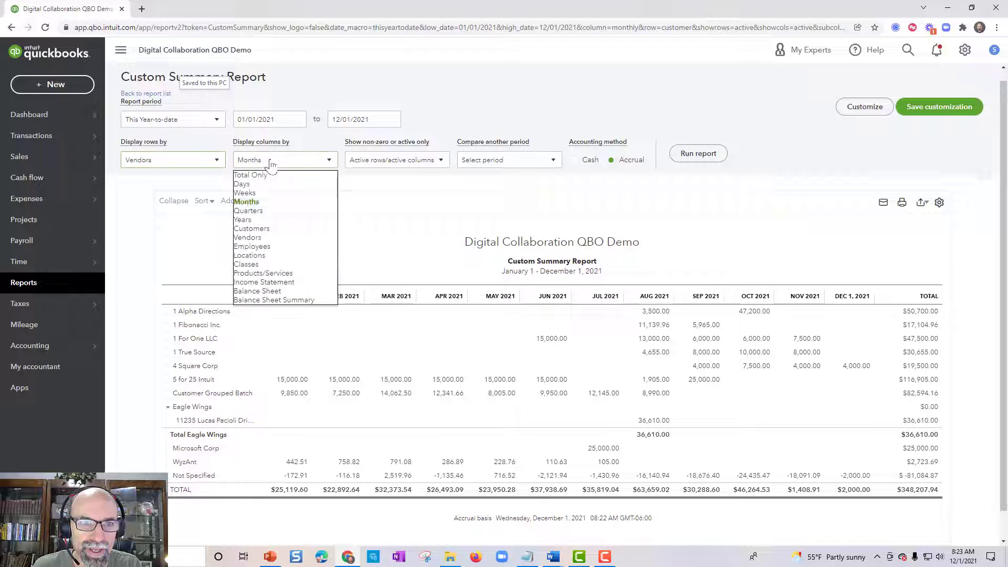
{"action": "left_click", "coordinate": [271, 211]}
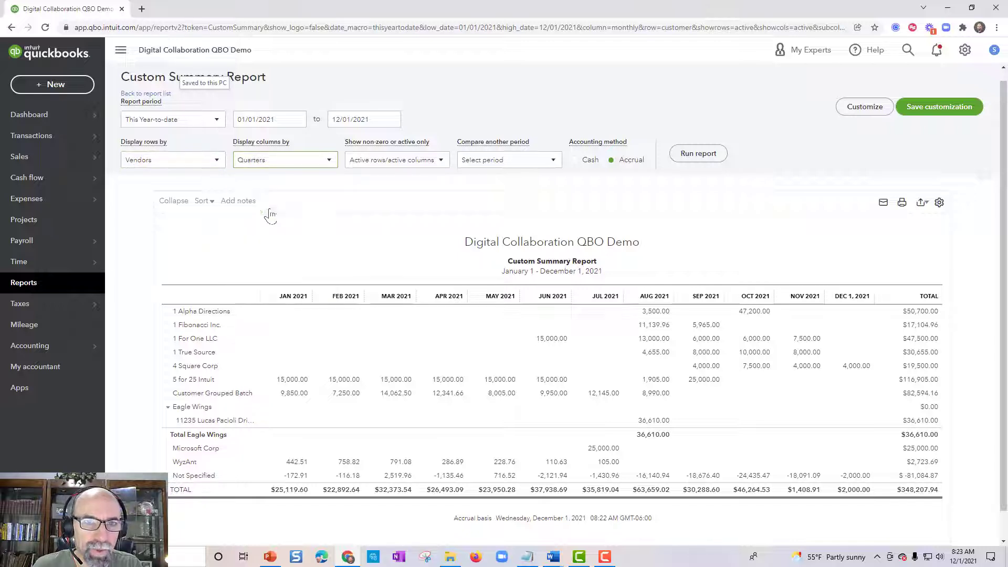
{"action": "left_click", "coordinate": [180, 125]}
{"action": "left_click", "coordinate": [158, 132]}
{"action": "left_click", "coordinate": [699, 153]}
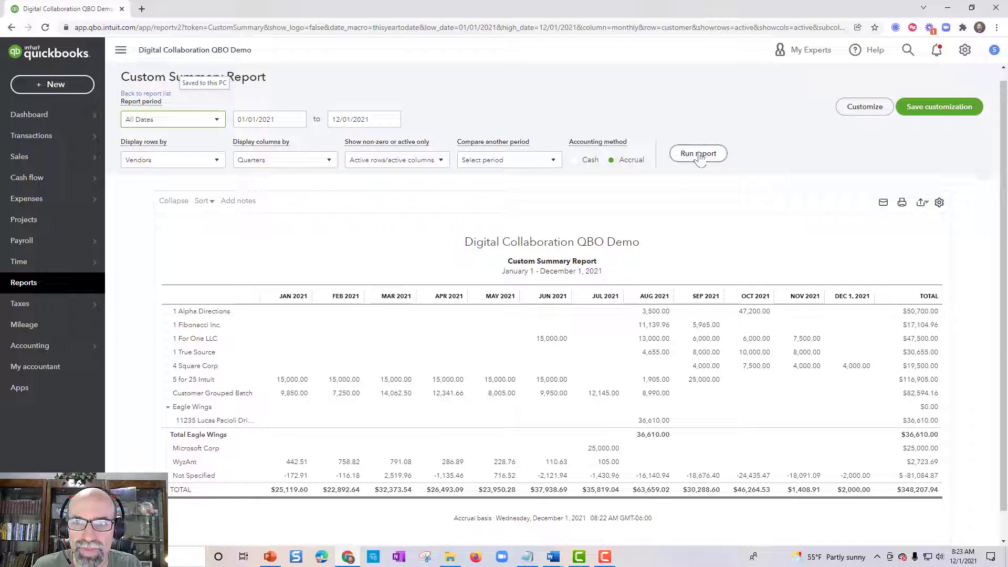
{"action": "scroll", "coordinate": [698, 157], "scroll_direction": "down", "scroll_amount": 2}
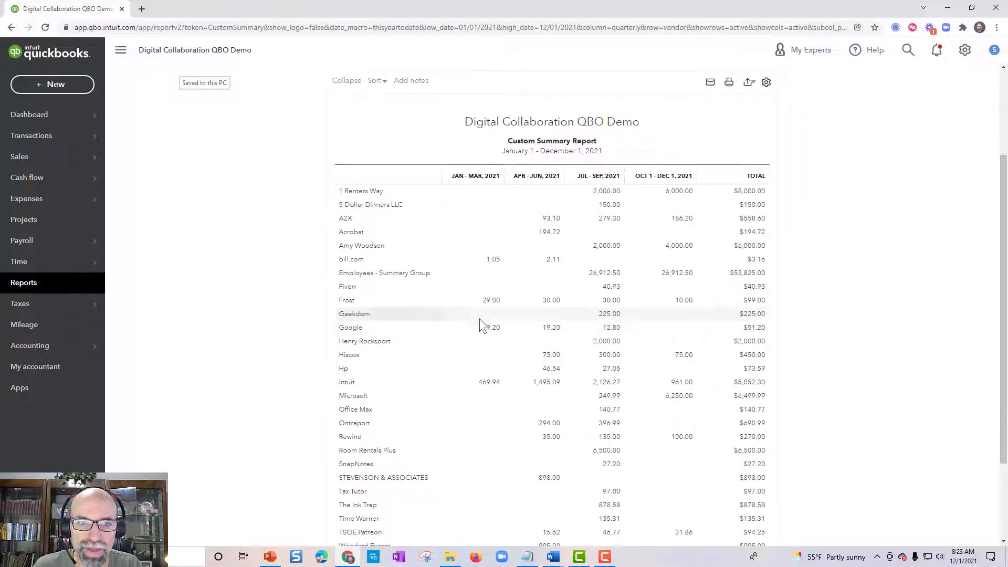
{"action": "scroll", "coordinate": [480, 320], "scroll_direction": "down", "scroll_amount": 3}
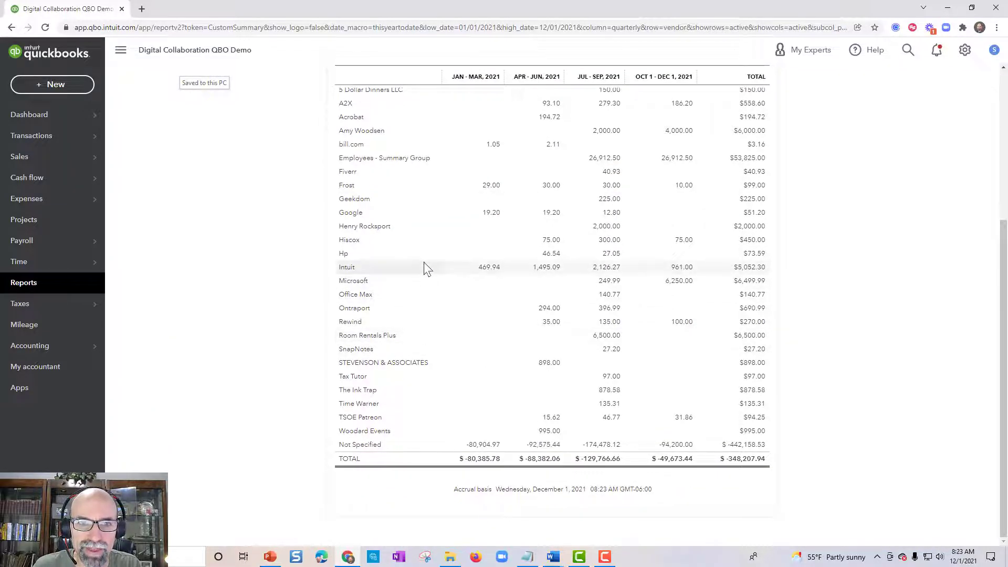
{"action": "scroll", "coordinate": [424, 216], "scroll_direction": "up", "scroll_amount": 3}
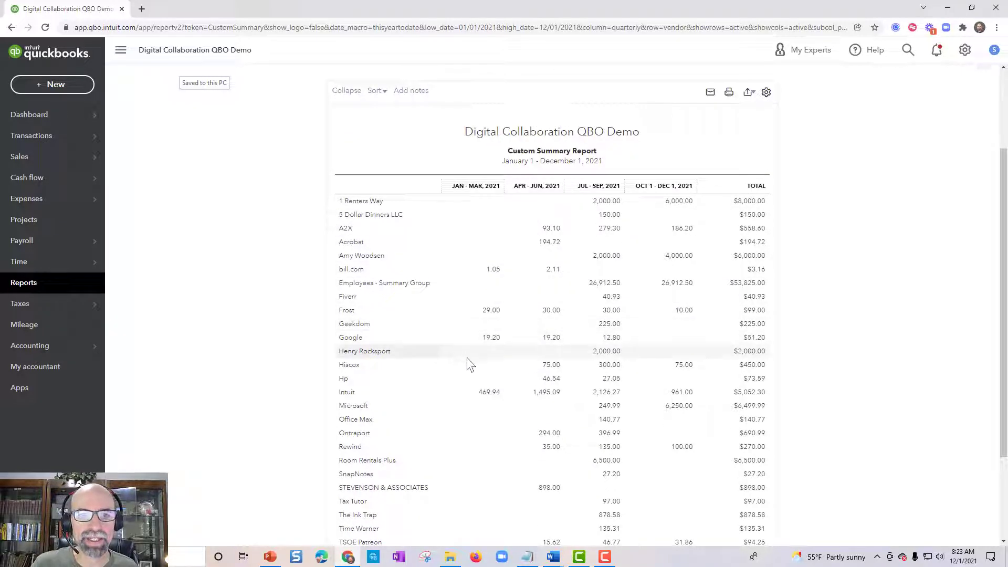
{"action": "scroll", "coordinate": [467, 357], "scroll_direction": "up", "scroll_amount": 3}
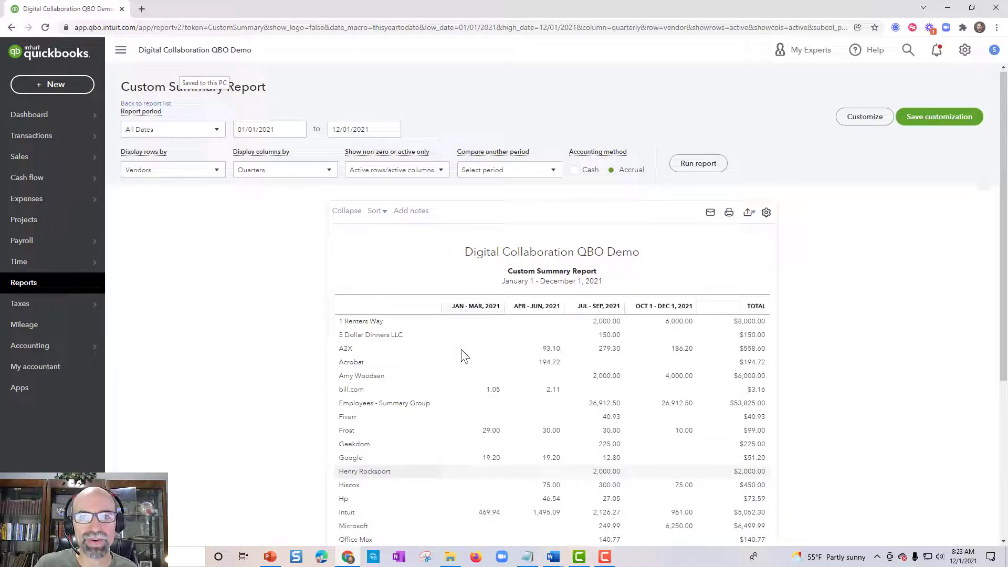
Set Display columns by to Total Only and rerun the vendor report.
{"action": "left_click", "coordinate": [275, 171]}
{"action": "left_click", "coordinate": [276, 188]}
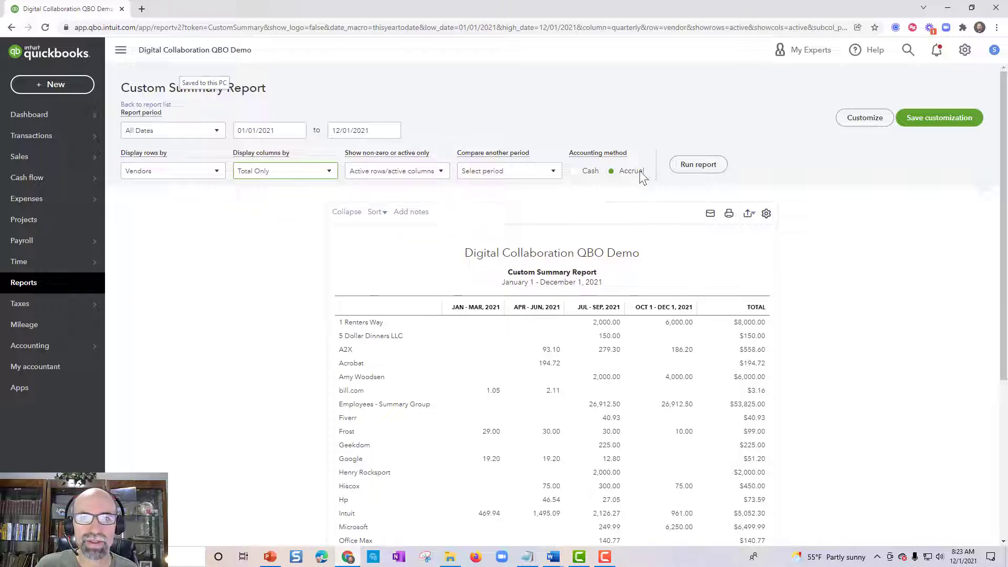
{"action": "left_click", "coordinate": [699, 165]}
{"action": "scroll", "coordinate": [679, 173], "scroll_direction": "down", "scroll_amount": 3}
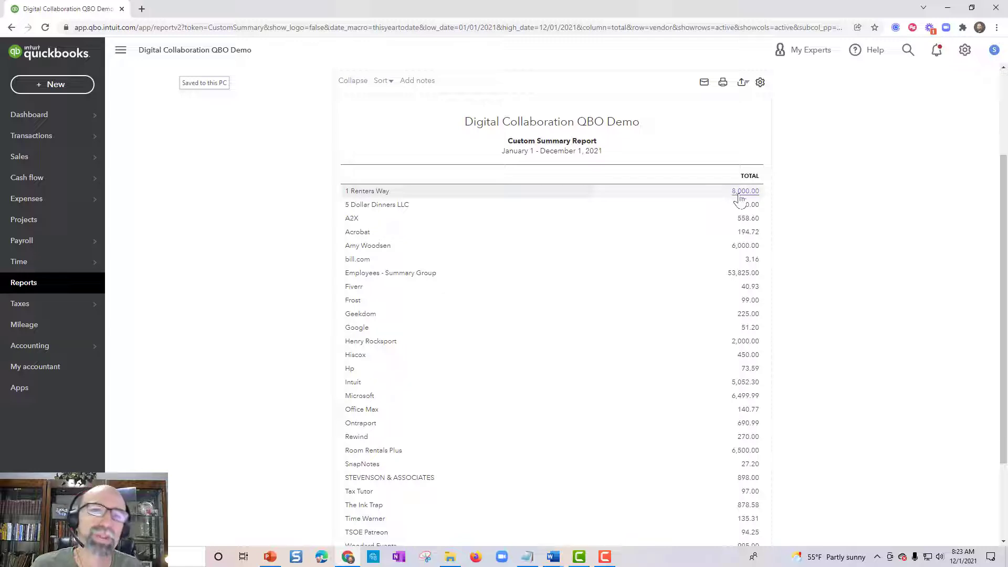
{"action": "scroll", "coordinate": [285, 314], "scroll_direction": "up", "scroll_amount": 3}
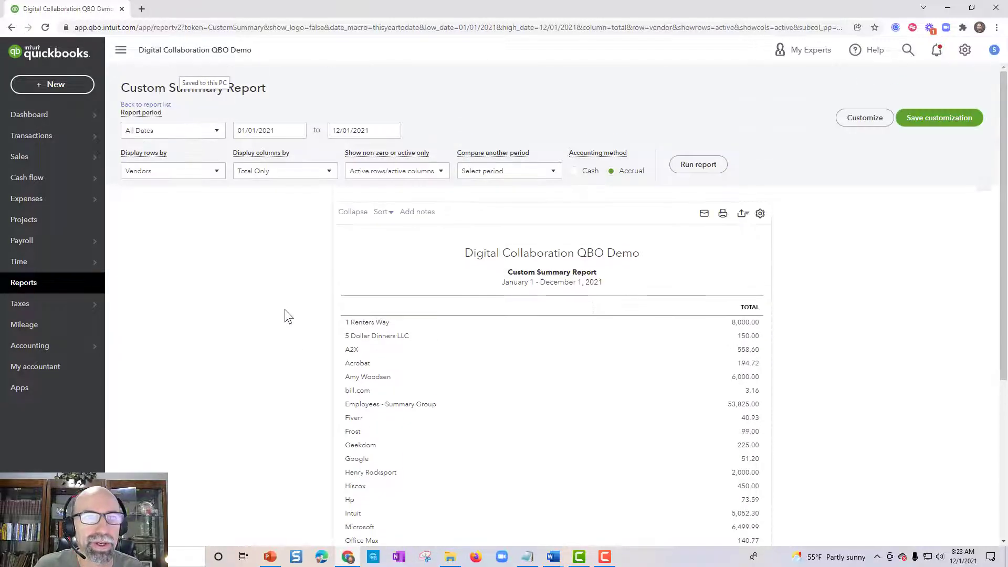
Sort the vendors by Total in descending order.
{"action": "left_click", "coordinate": [382, 213]}
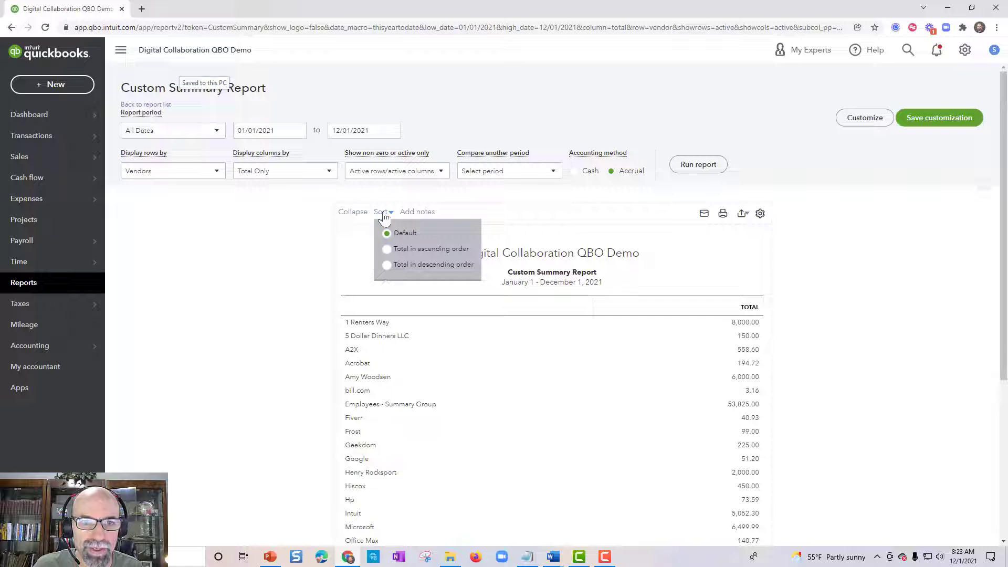
{"action": "left_click", "coordinate": [388, 266]}
{"action": "scroll", "coordinate": [707, 195], "scroll_direction": "down", "scroll_amount": 3}
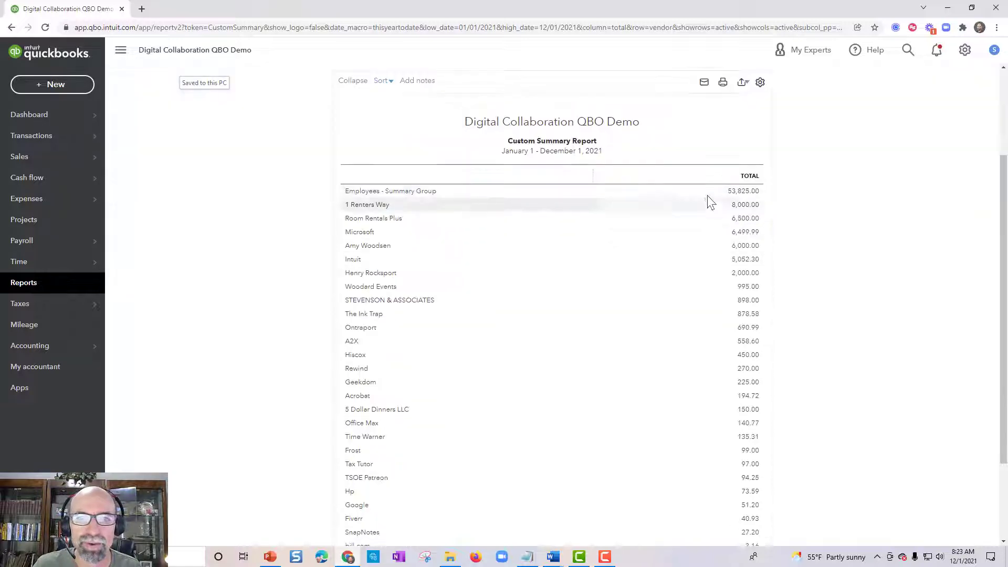
{"action": "scroll", "coordinate": [551, 339], "scroll_direction": "up", "scroll_amount": 3}
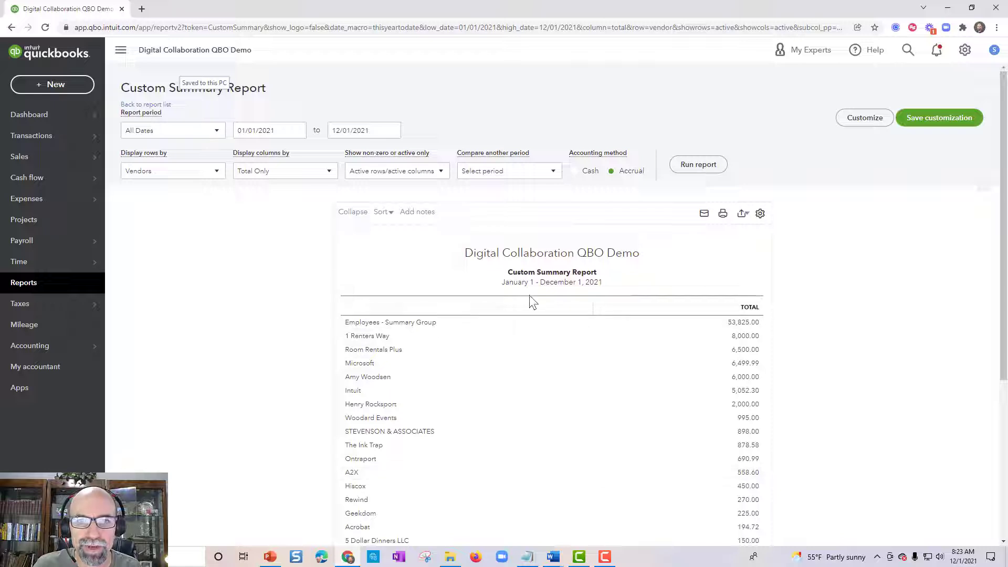
Replace the title 'Custom Summary Report' with 'Vendor summary TYD'.
{"action": "left_click_drag", "start_coordinate": [509, 273], "coordinate": [598, 273]}
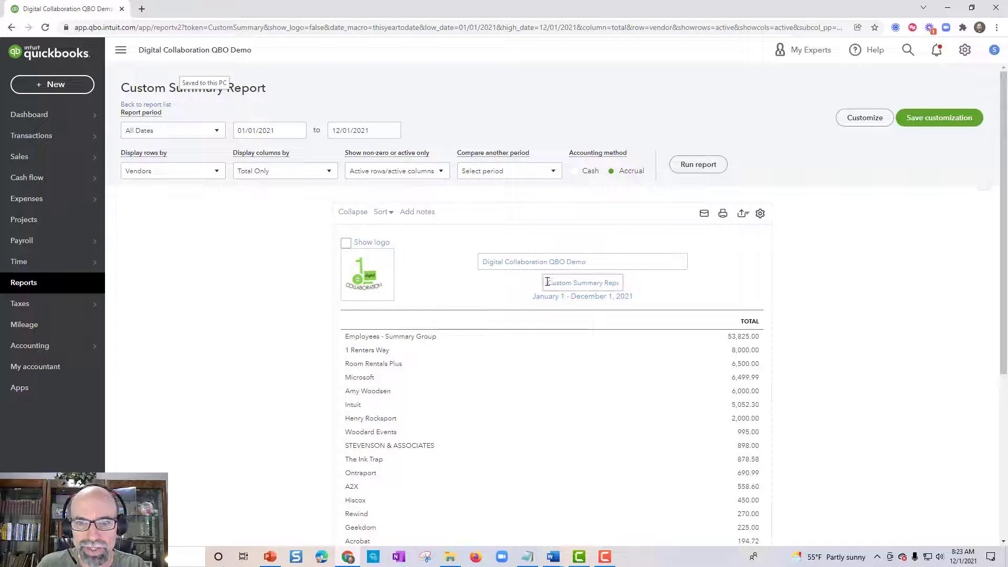
{"action": "left_click_drag", "start_coordinate": [548, 283], "coordinate": [682, 292]}
{"action": "type", "text": "V"}
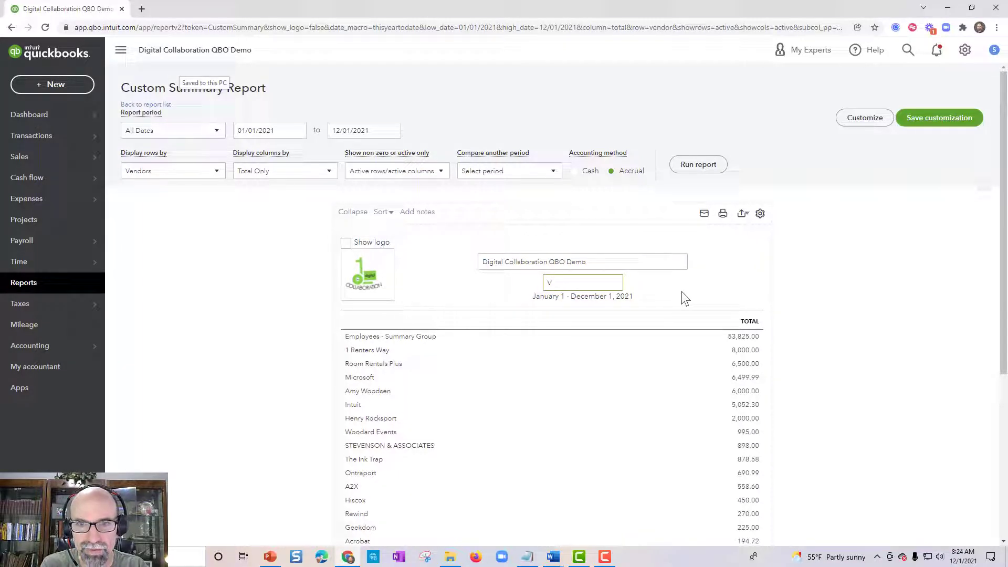
{"action": "type", "text": "ednor"}
{"action": "key", "text": "BackSpace"}
{"action": "key", "text": "BackSpace"}
{"action": "key", "text": "BackSpace"}
{"action": "key", "text": "BackSpace"}
{"action": "type", "text": "ndo"}
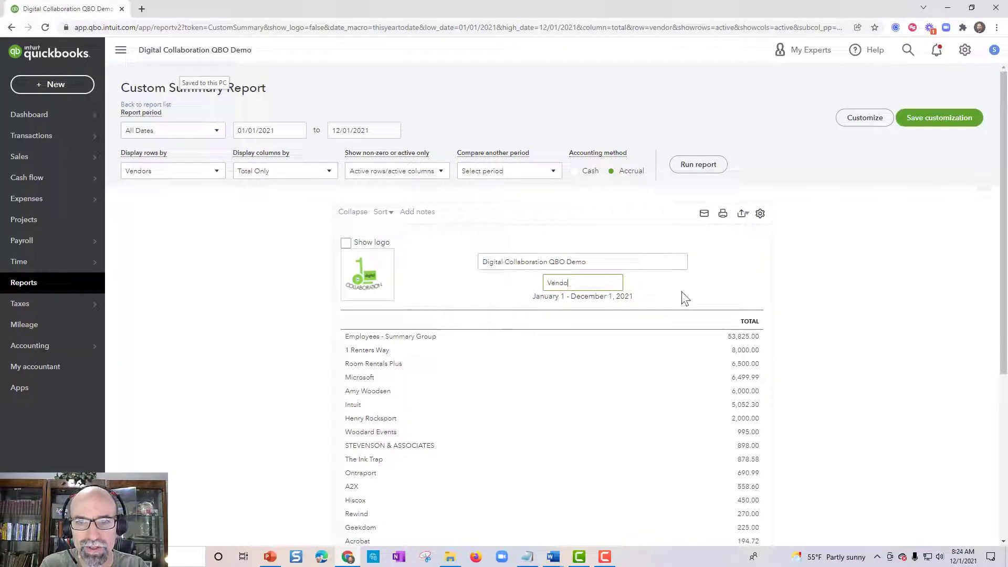
{"action": "type", "text": "r summary "}
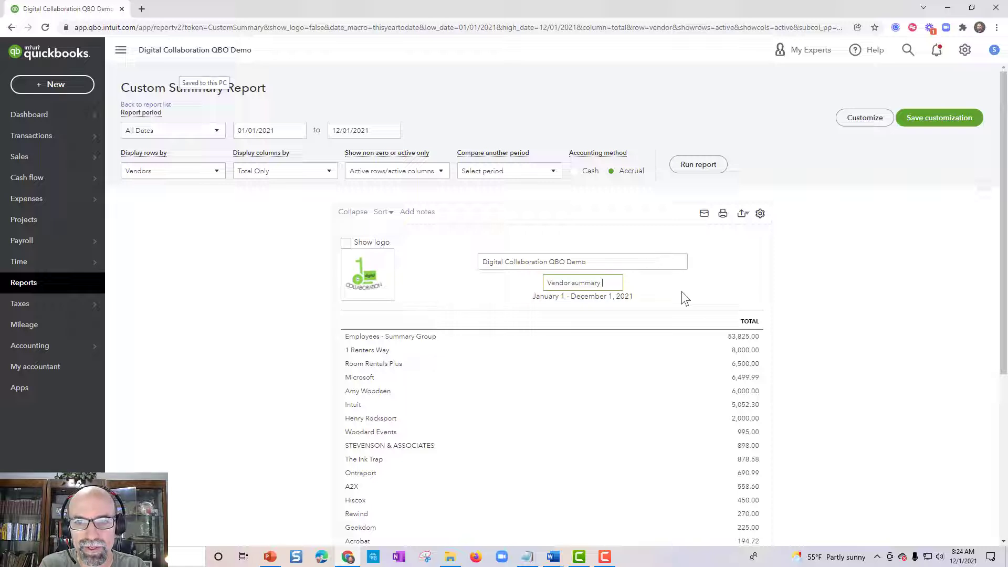
{"action": "type", "text": "TyD"}
{"action": "left_click", "coordinate": [681, 291]}
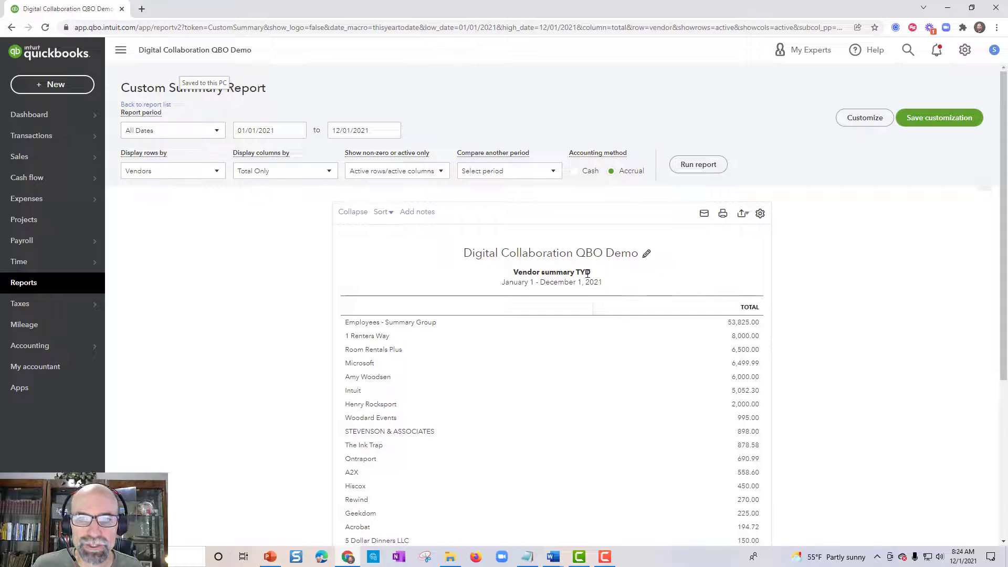
{"action": "left_click_drag", "start_coordinate": [592, 272], "coordinate": [519, 272]}
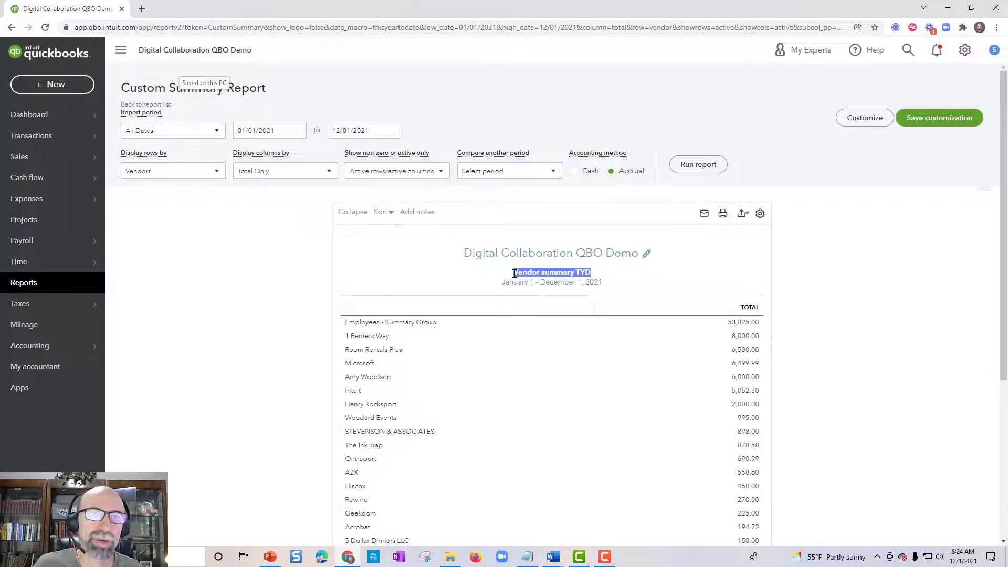
{"action": "left_click", "coordinate": [516, 272]}
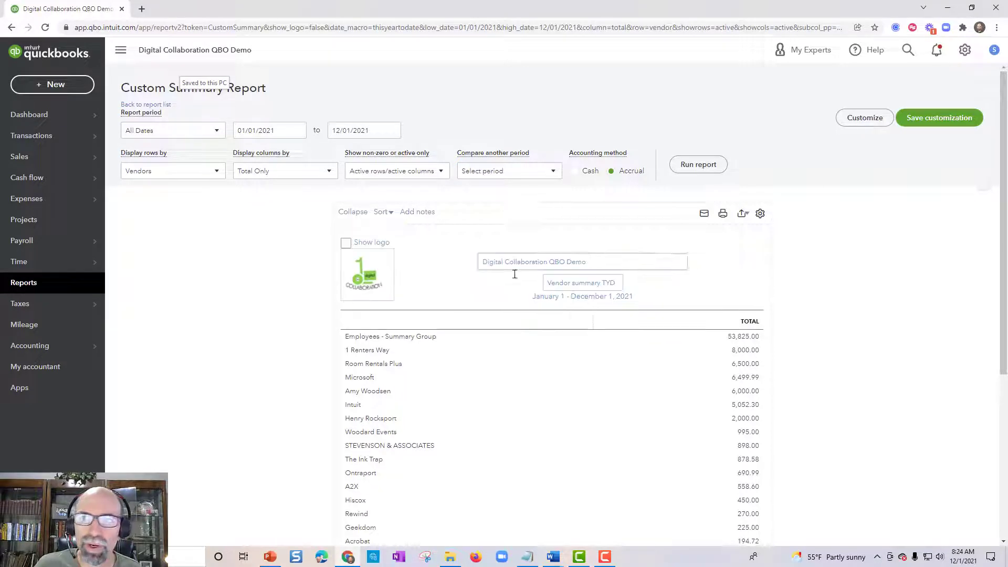
Open Save customization with 'Vendor summary TYD' prefilled as the report name.
{"action": "left_click", "coordinate": [927, 119]}
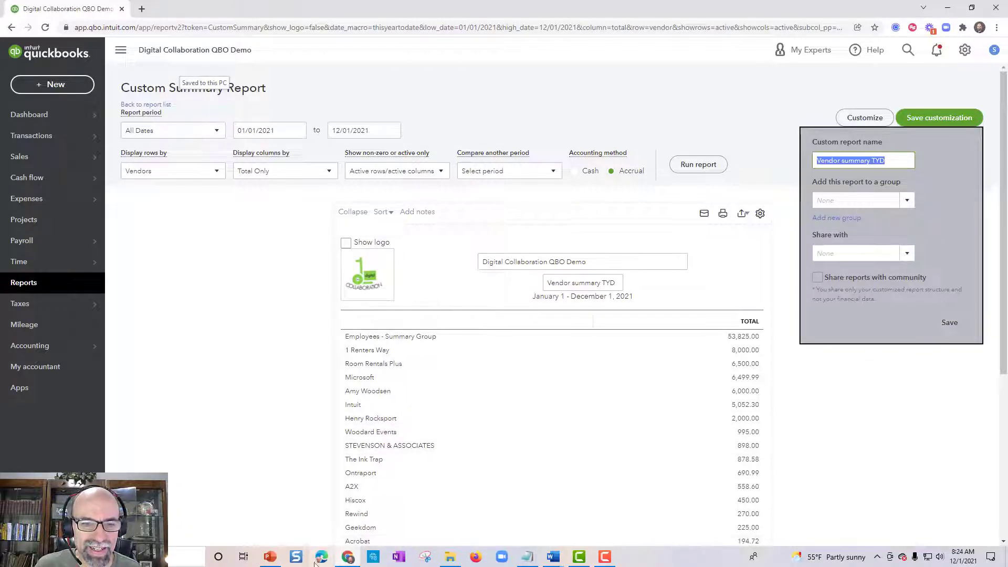
Return to PowerPoint and deselect the report link on slide 2.
{"action": "left_click", "coordinate": [271, 556]}
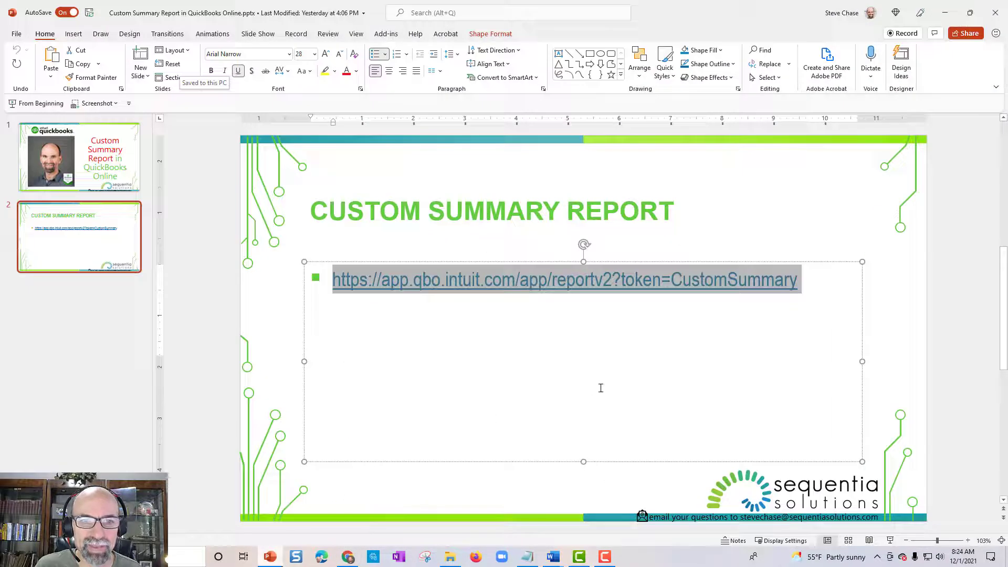
{"action": "left_click", "coordinate": [601, 388]}
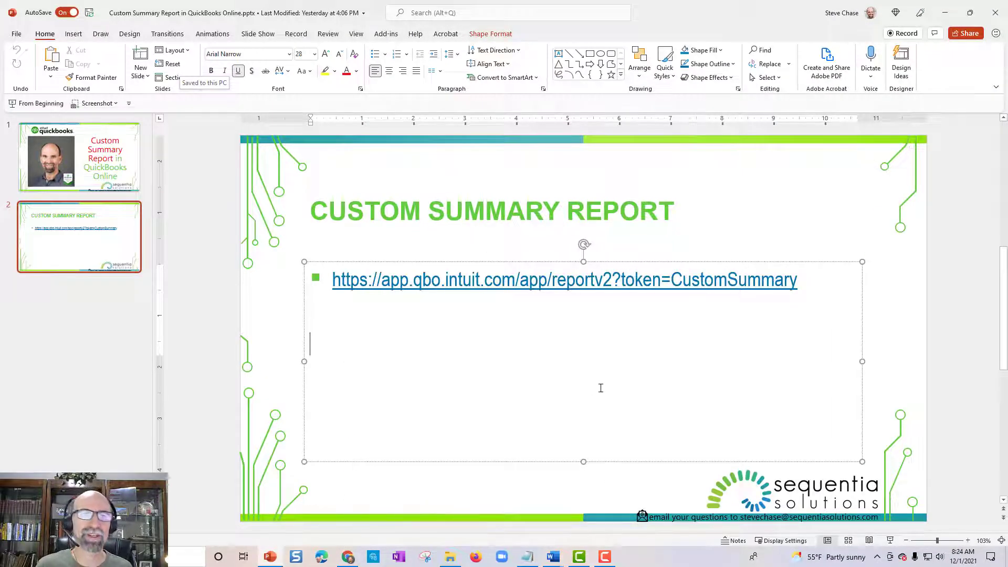